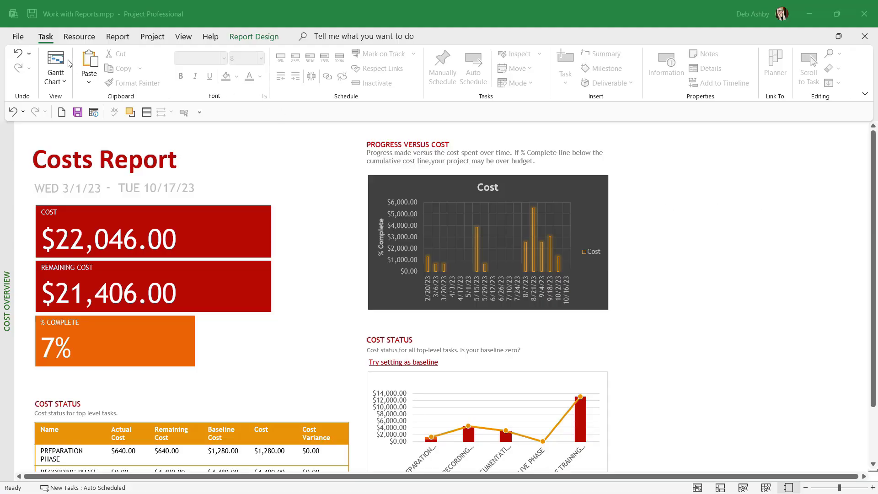
Preview the Costs Report printout and set the range to Print Specific Pages 1 to 1
click(20, 39)
click(20, 39)
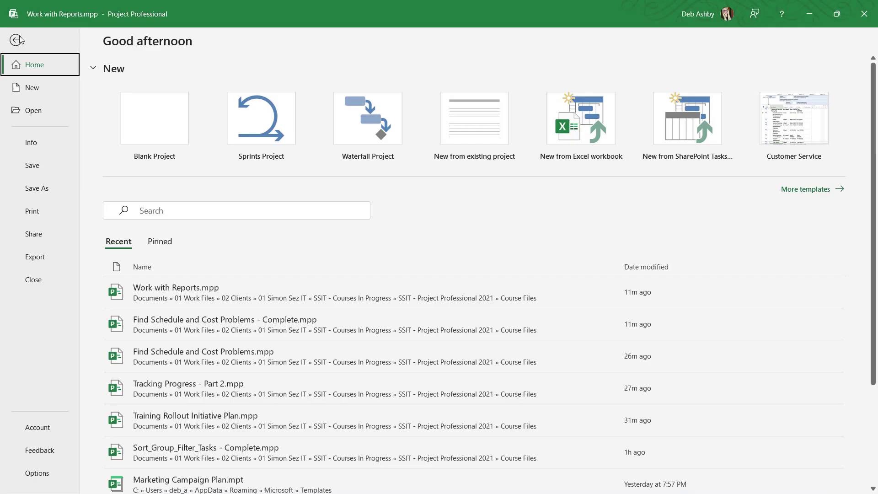
click(33, 211)
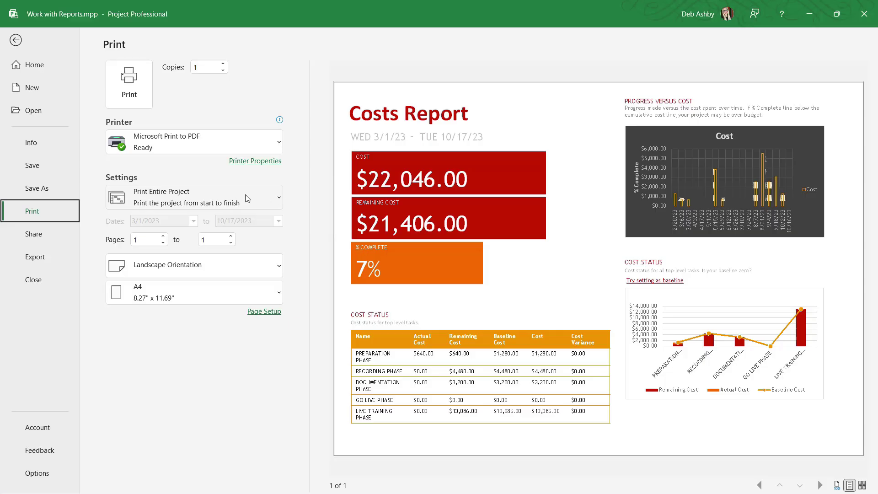
click(279, 200)
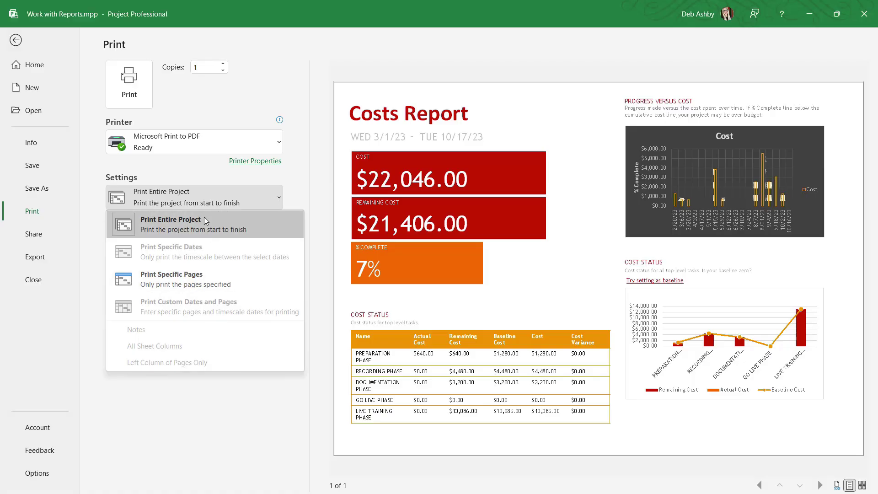
click(240, 279)
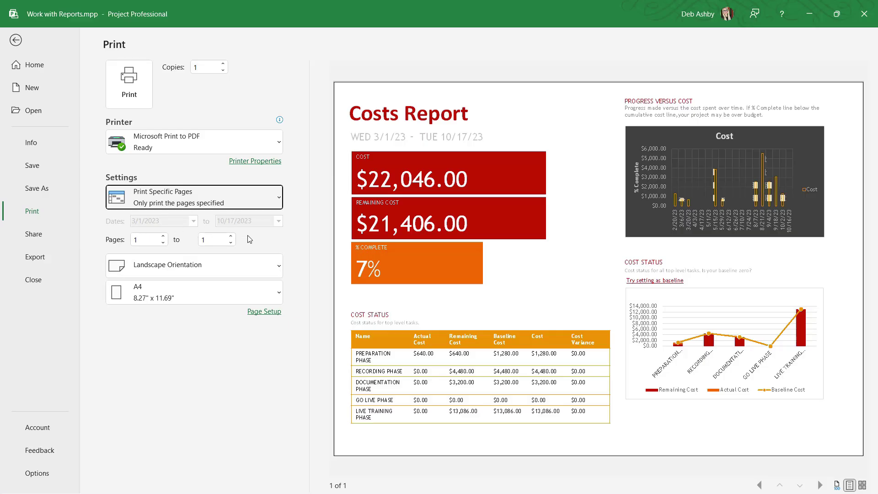
Set the print to Print Entire Project, Landscape orientation, on A4 paper
click(280, 198)
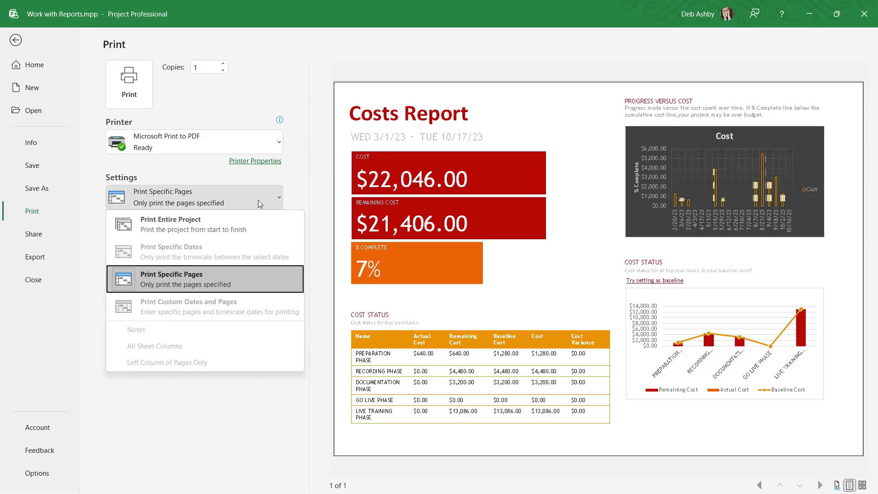
click(185, 229)
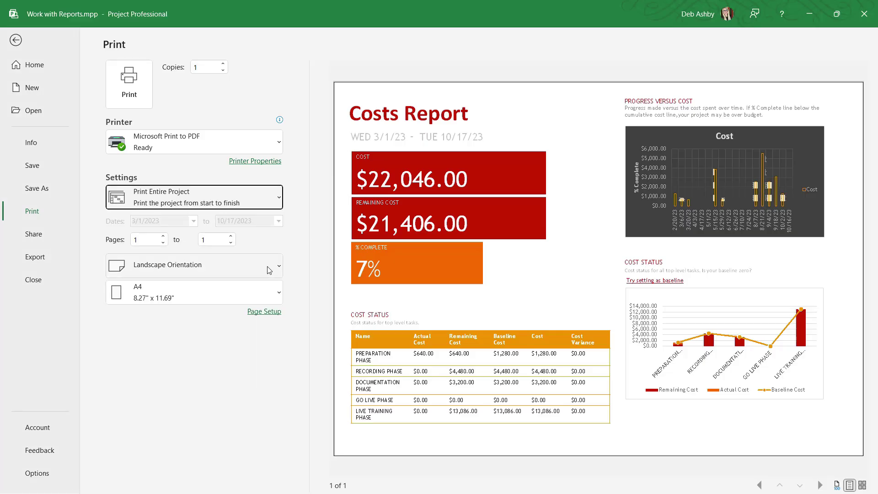
click(279, 265)
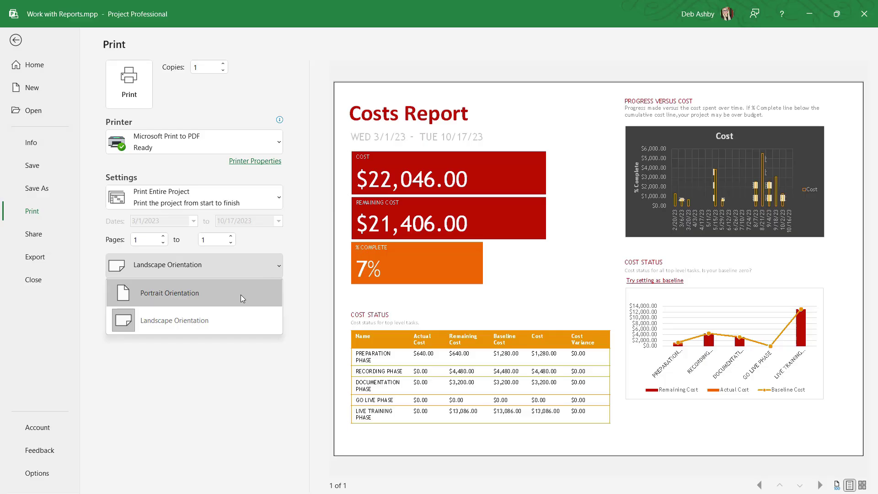
click(306, 254)
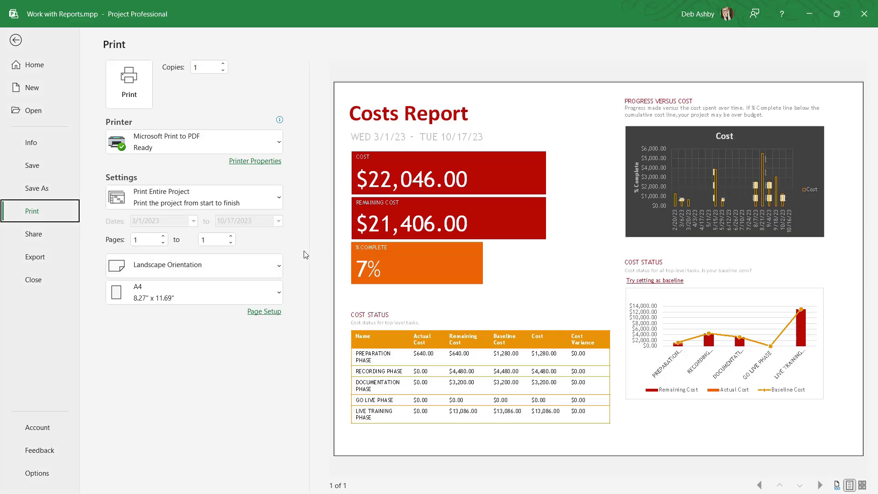
click(278, 293)
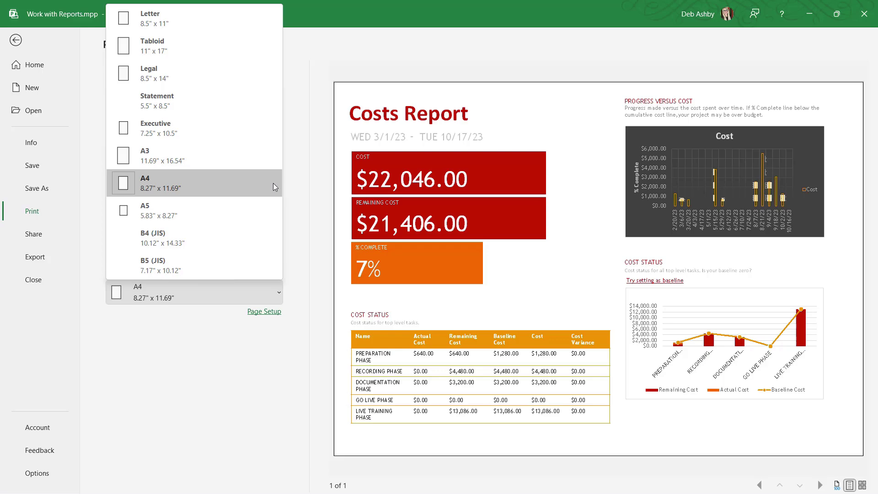
click(273, 183)
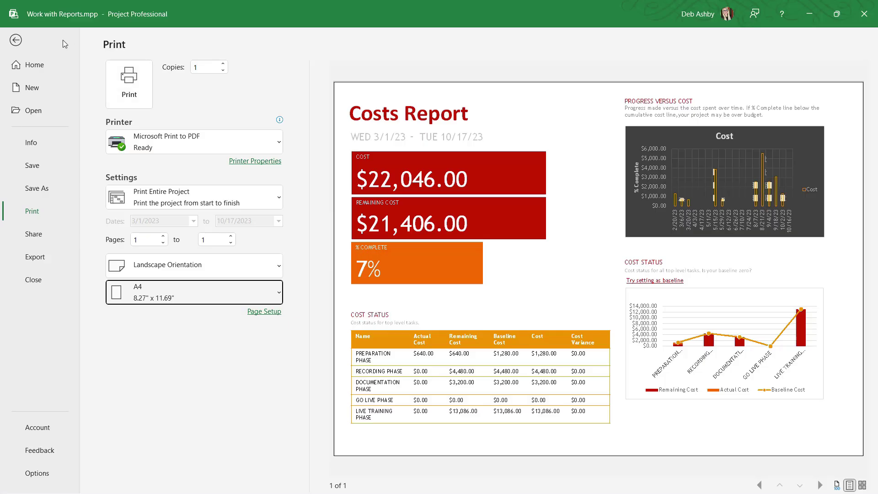
Copy the Progress Versus Cost chart from the Costs Report and switch to Excel's Book2
click(16, 41)
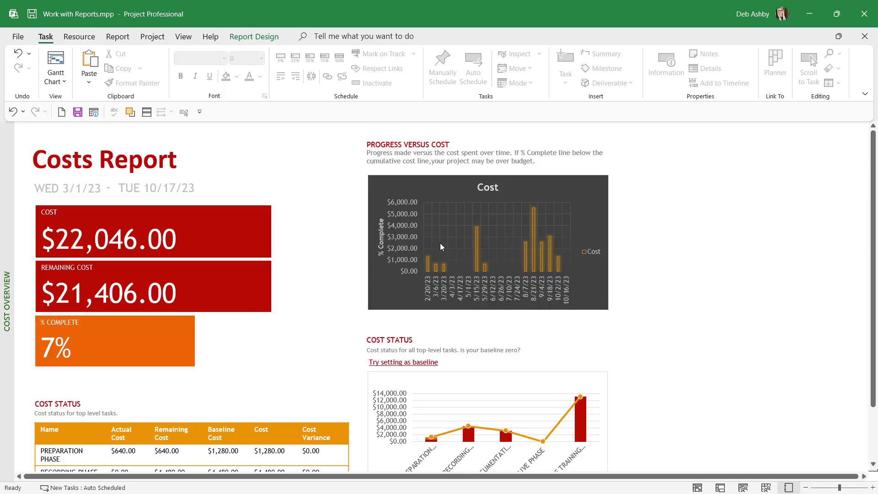
click(426, 183)
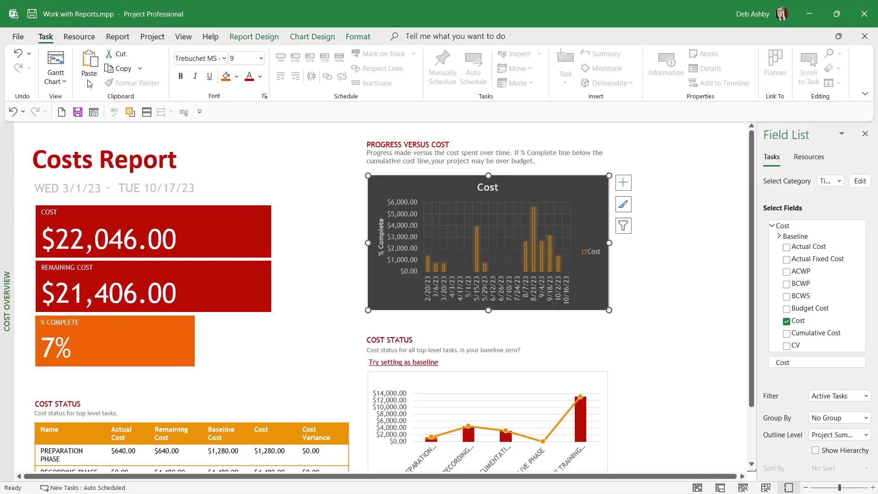
click(121, 72)
key(alt+Tab)
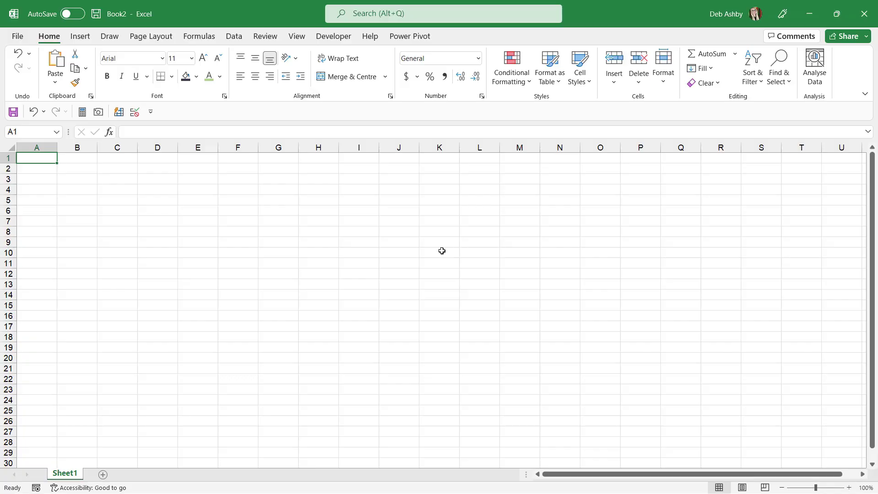
Paste the Cost chart at cell E5 and give it the orange colour palette
click(204, 201)
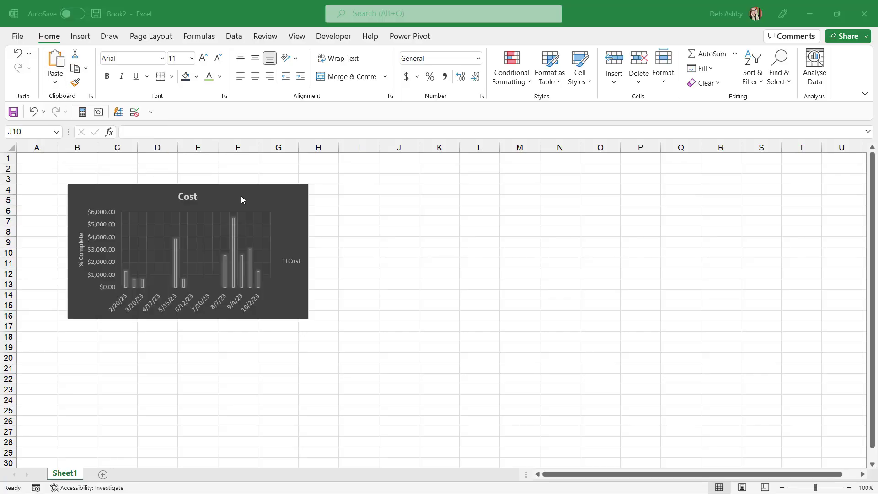
click(252, 193)
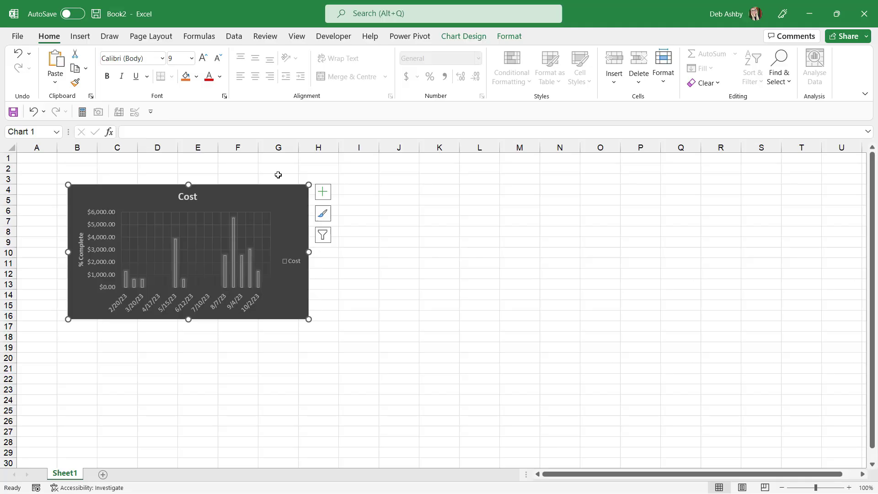
click(463, 36)
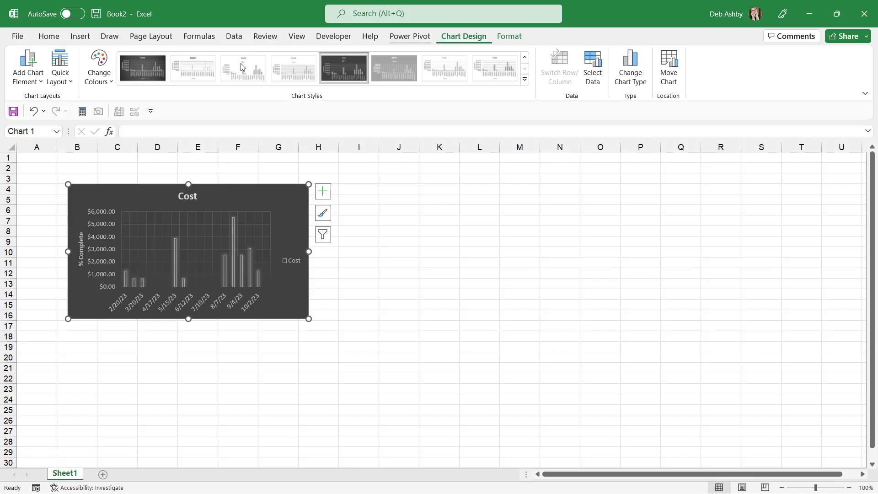
click(109, 83)
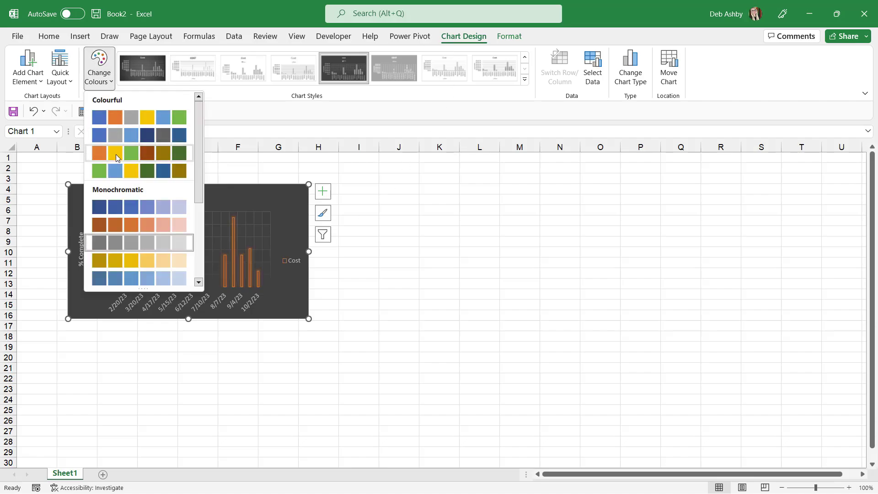
key(Escape)
click(440, 280)
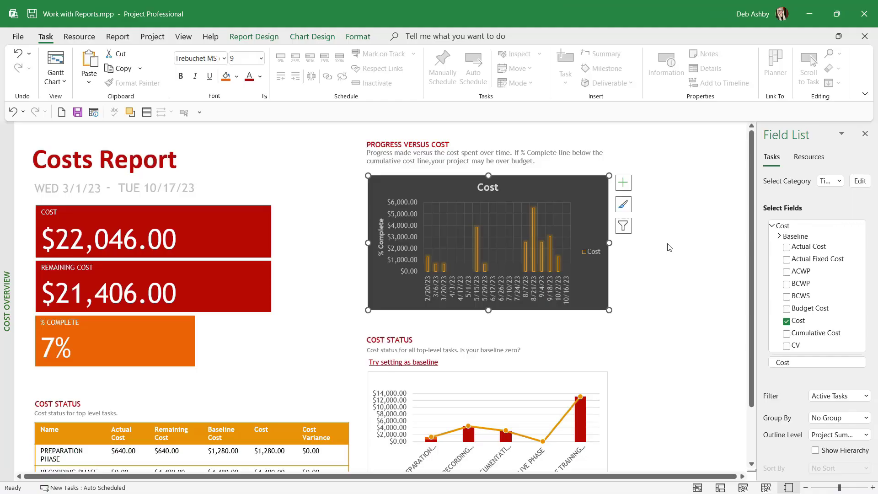
Show TRP Gantt, narrow the WBS column and widen the table to reveal Predecessors and Resource Names
click(56, 78)
click(79, 114)
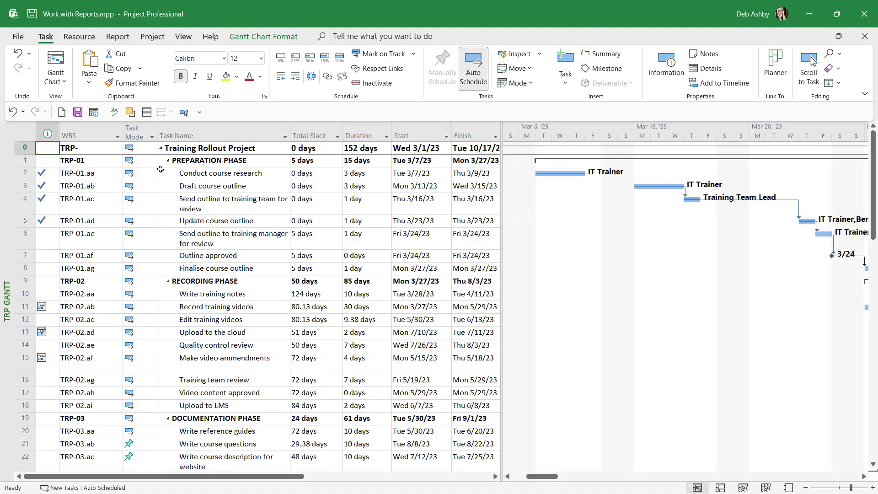
drag(124, 130, 114, 130)
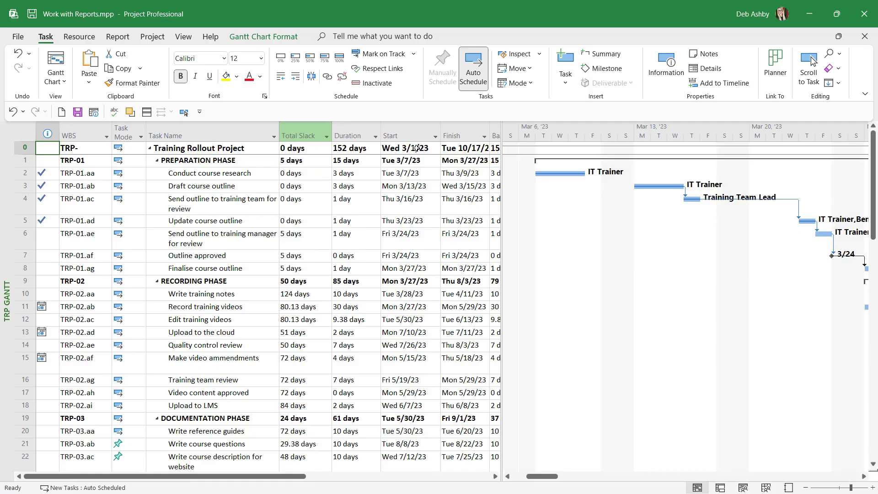
drag(502, 152, 693, 160)
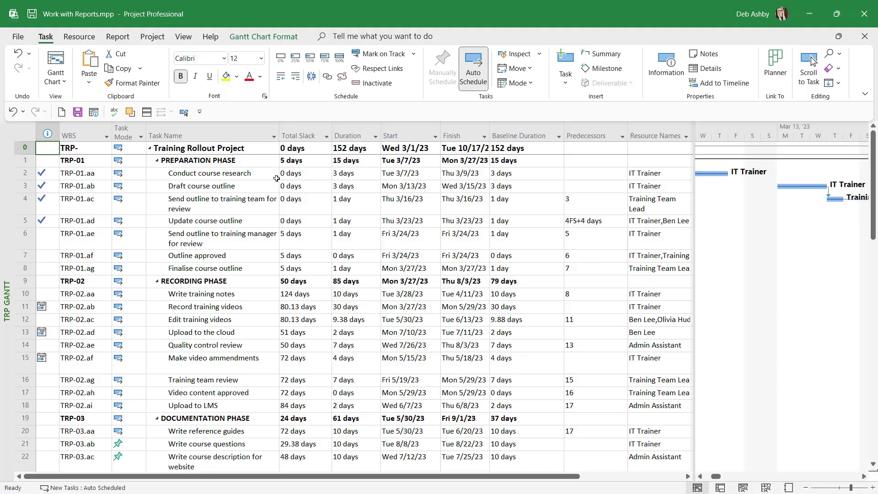
Preview the 32-page TRP Gantt printout, then go back to the Gantt view
click(19, 40)
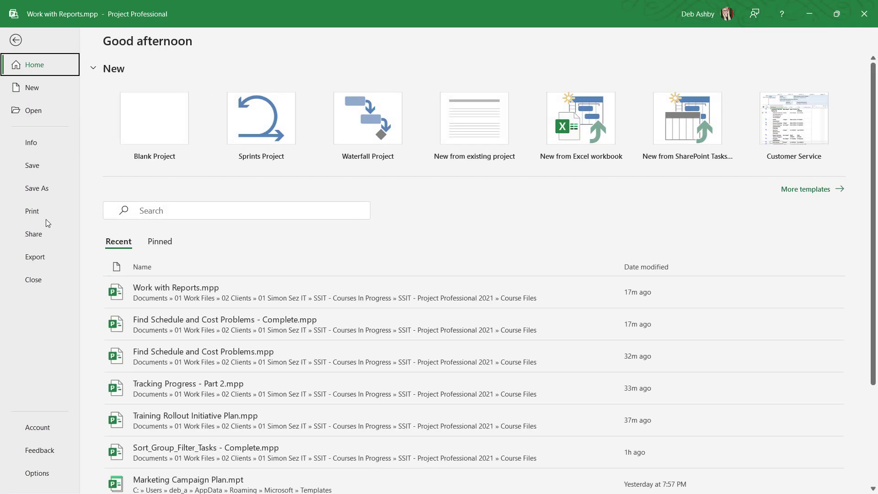
click(37, 211)
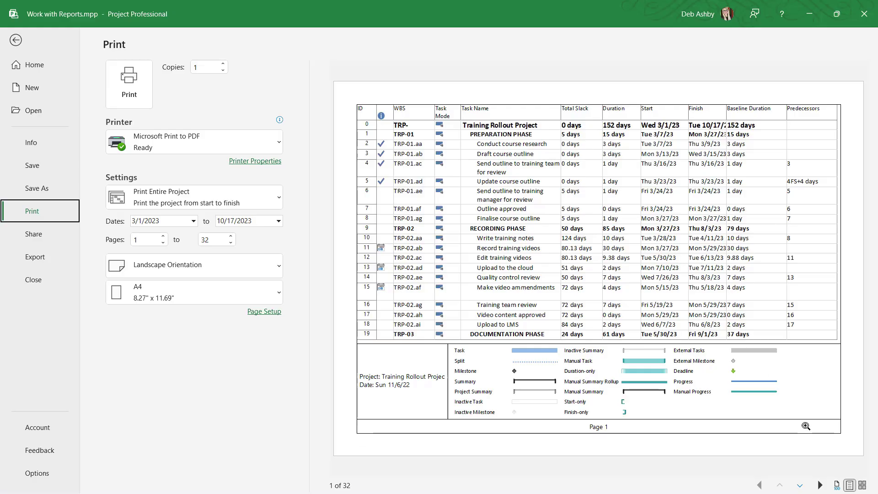
click(15, 41)
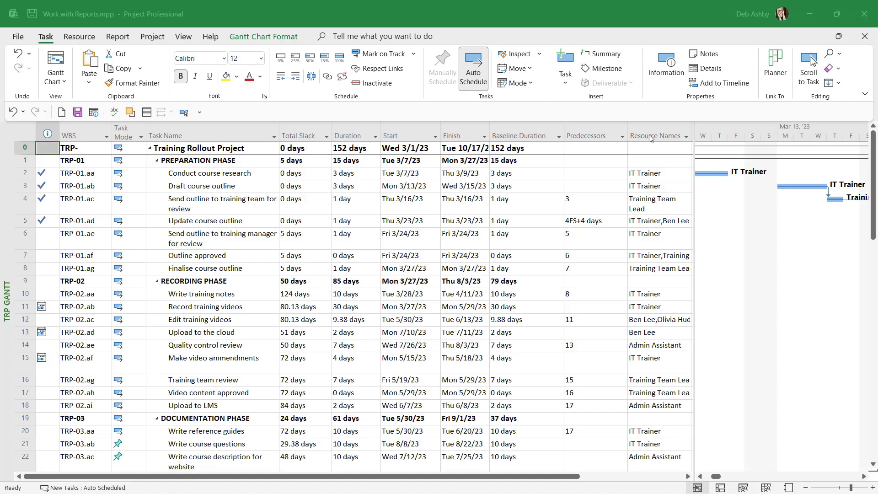
Select task 4's Total Slack value and bring up the Gantt print preview
click(297, 201)
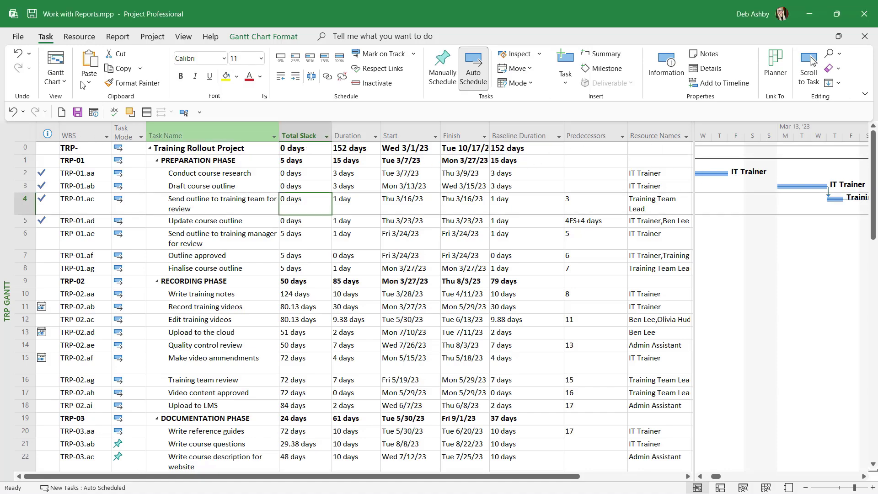
click(18, 36)
click(33, 212)
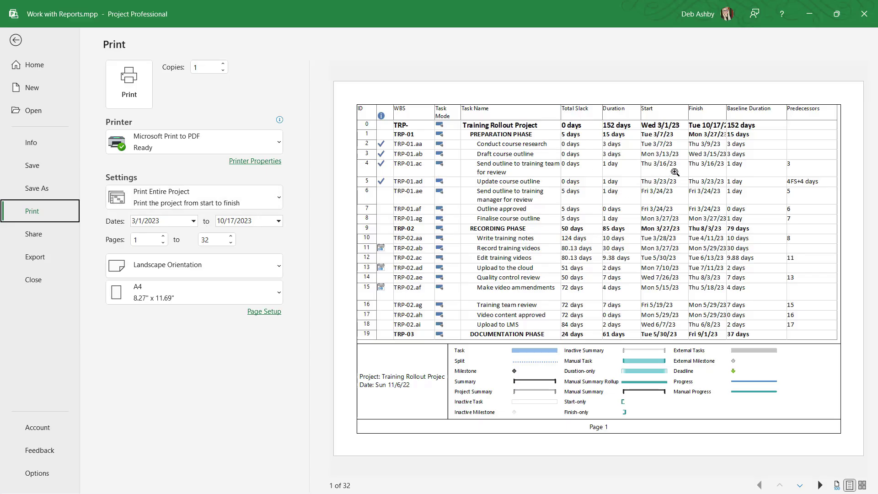
Limit the printout to dates 3/1/2023 through 3/27/2023, giving 8 pages
click(193, 222)
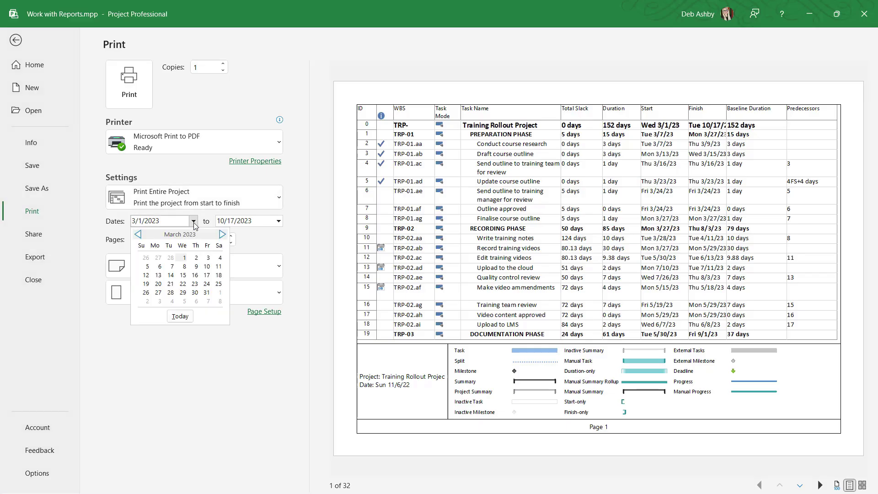
click(183, 259)
click(278, 221)
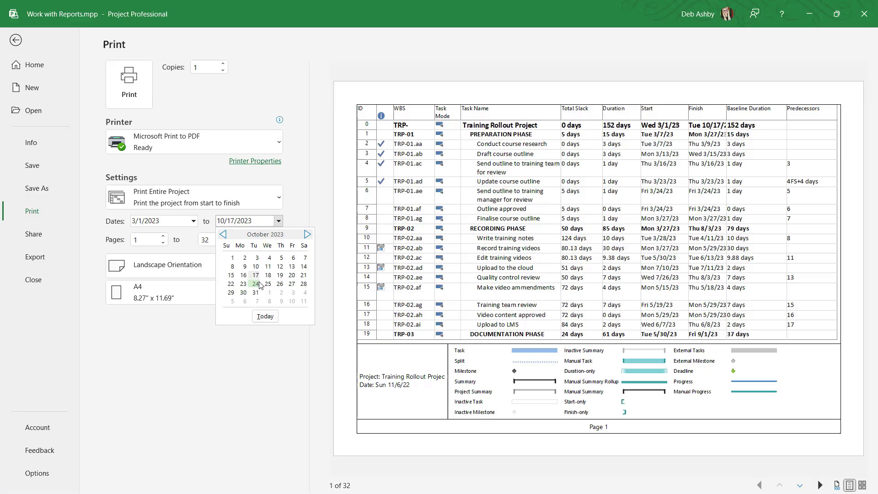
click(223, 234)
click(223, 234)
click(223, 234)
click(222, 235)
click(223, 234)
click(223, 234)
click(223, 234)
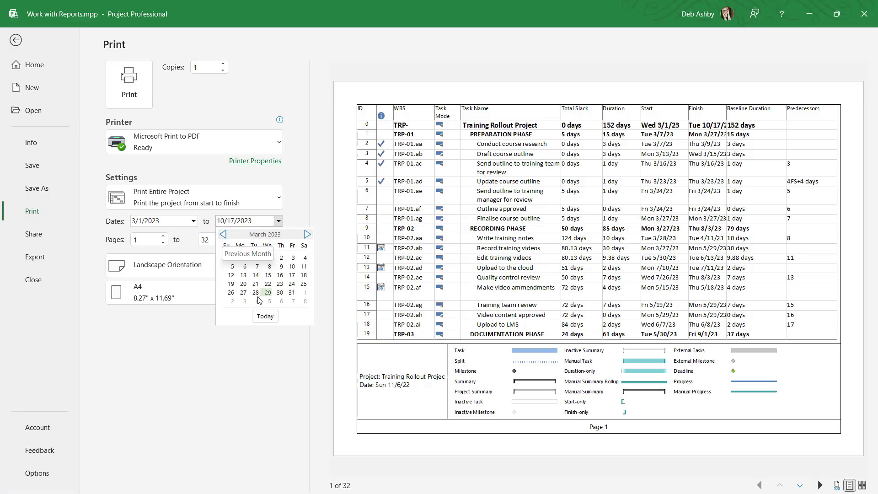
click(243, 293)
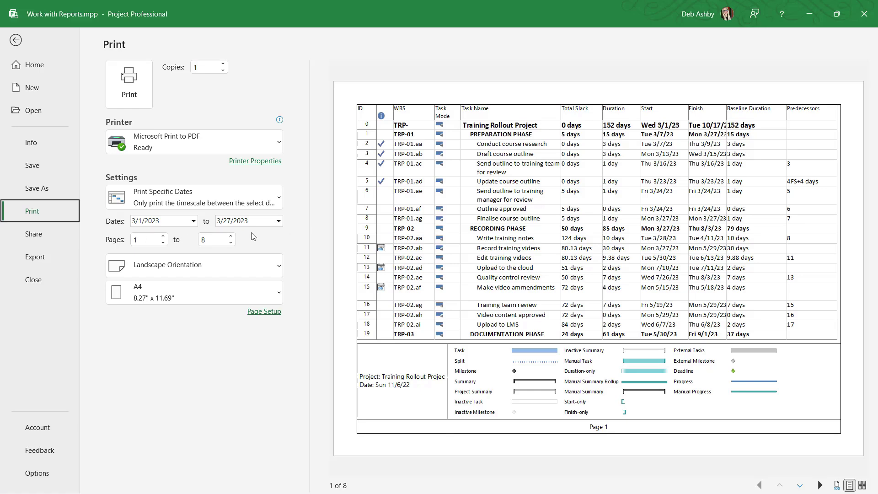
click(205, 196)
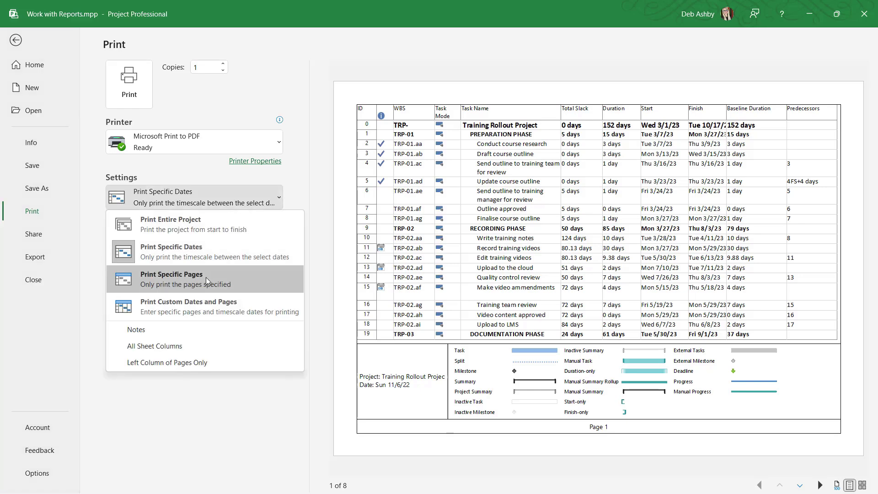
Inspect the preview pages, zooming into page 9, then set the range to Print Entire Project (32 pages)
click(206, 277)
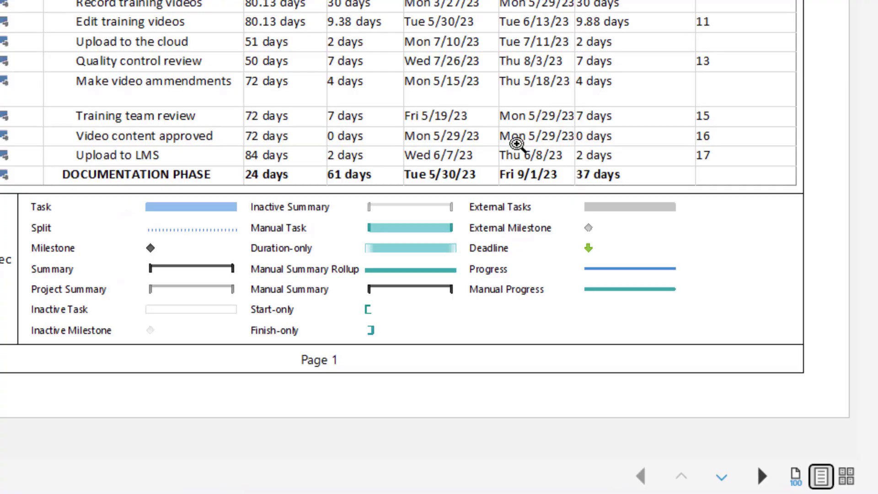
click(846, 477)
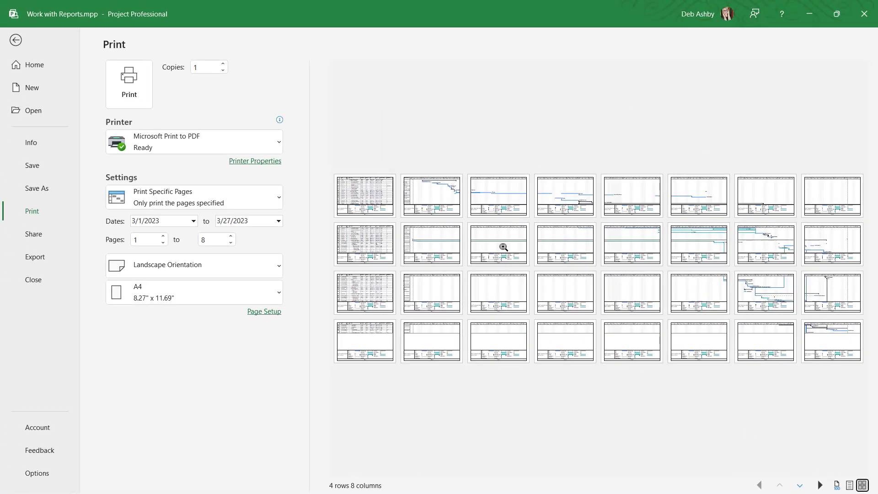
click(489, 211)
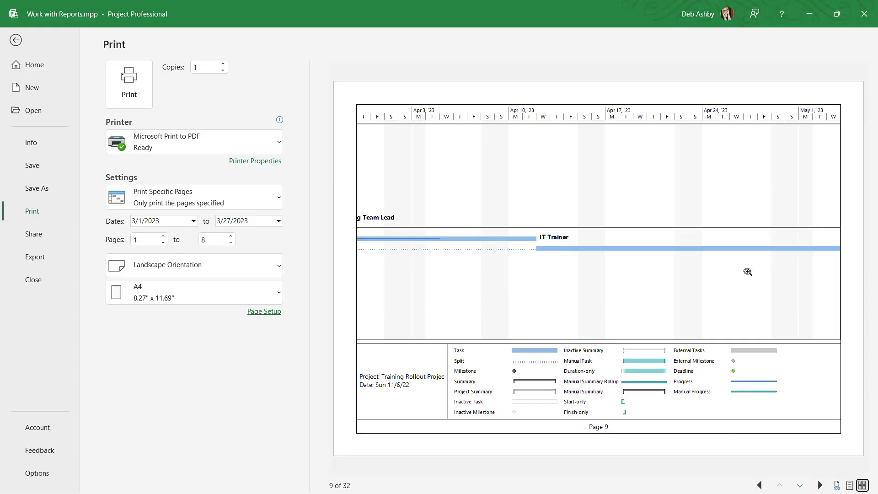
click(849, 485)
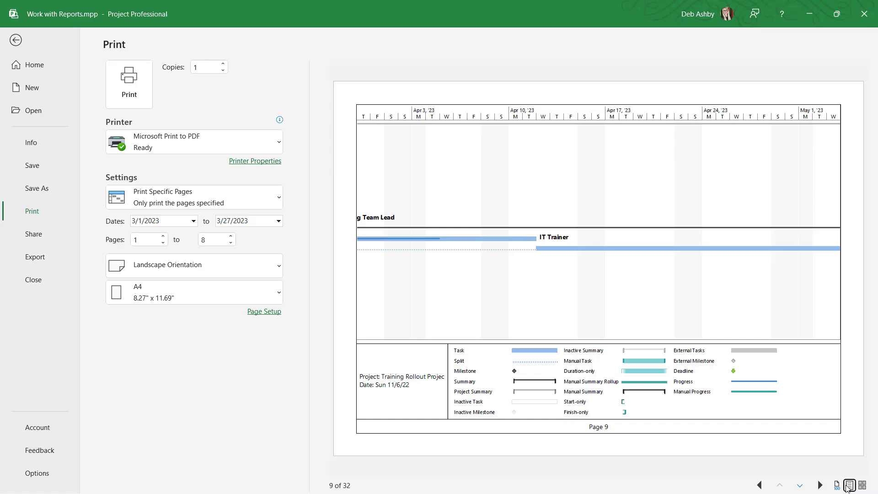
click(643, 308)
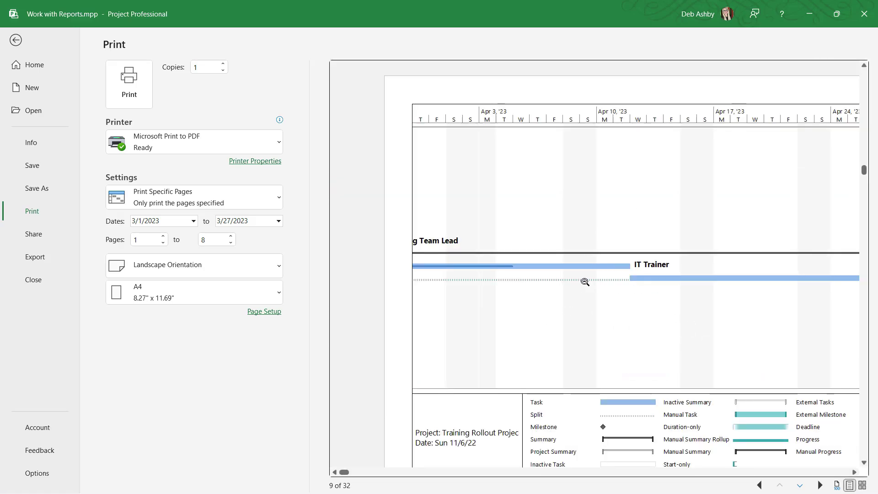
click(277, 192)
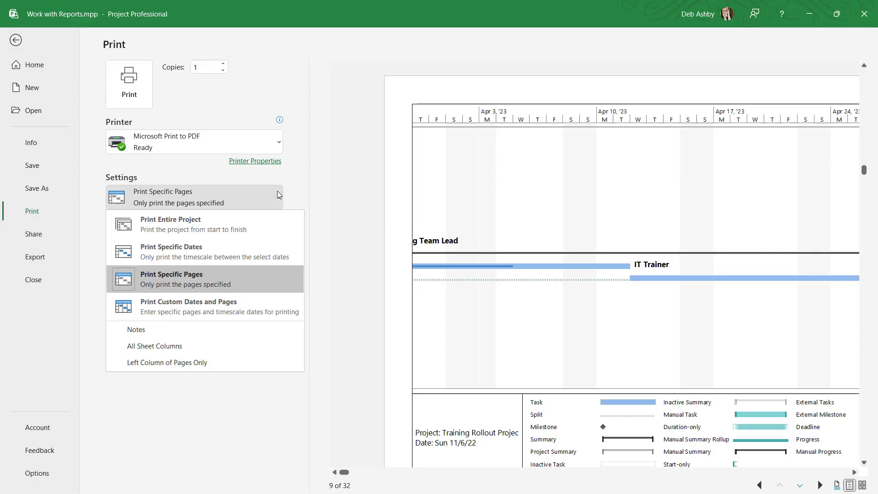
click(188, 229)
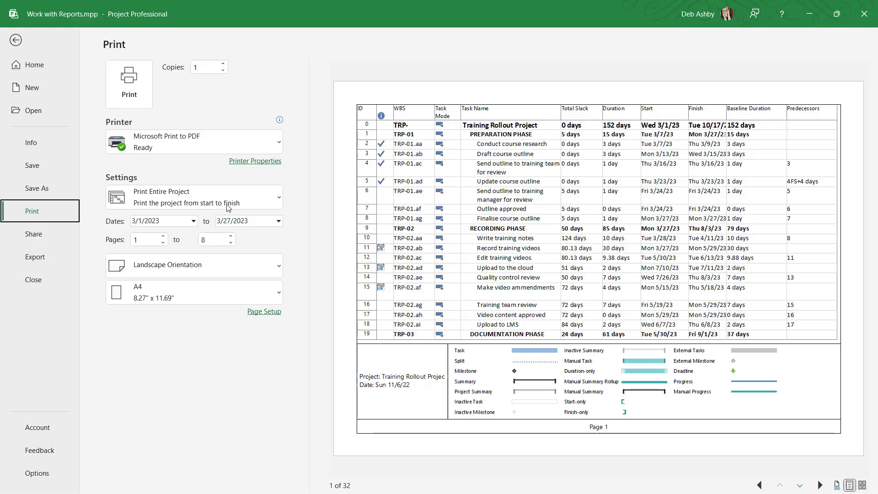
In Page Setup, put the legend on a separate Legend page, reducing the preview to 25 pages
click(262, 316)
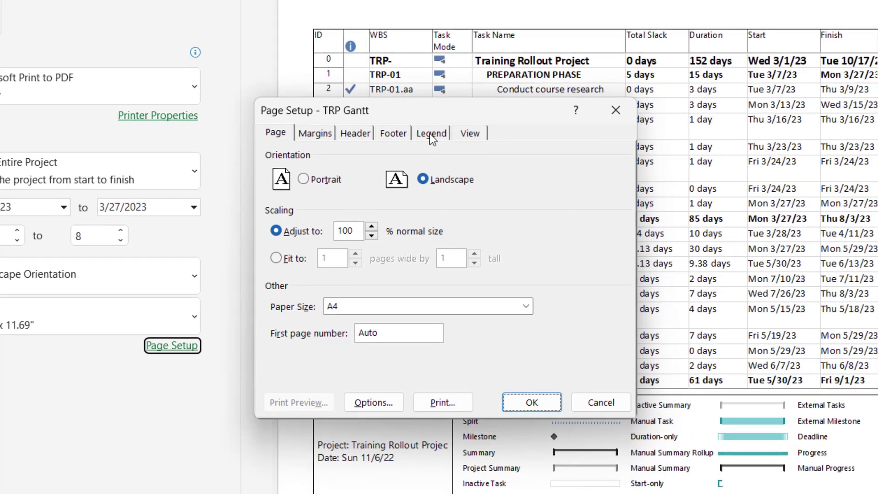
click(434, 172)
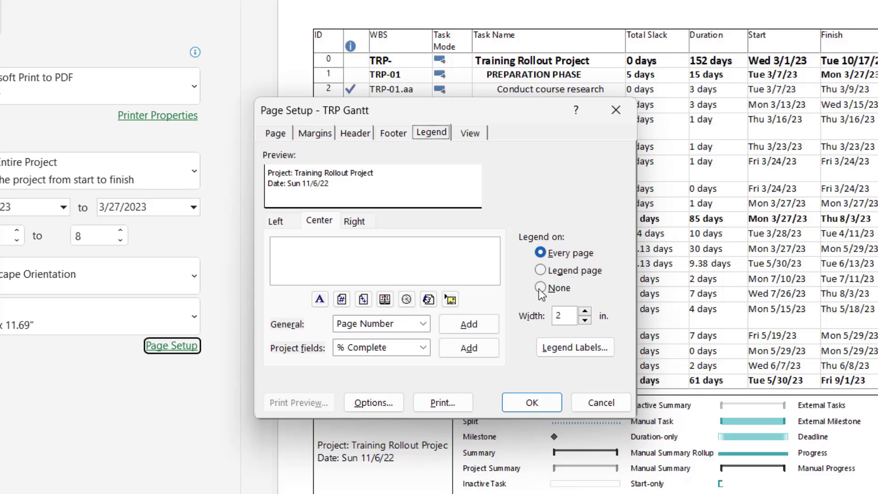
click(554, 271)
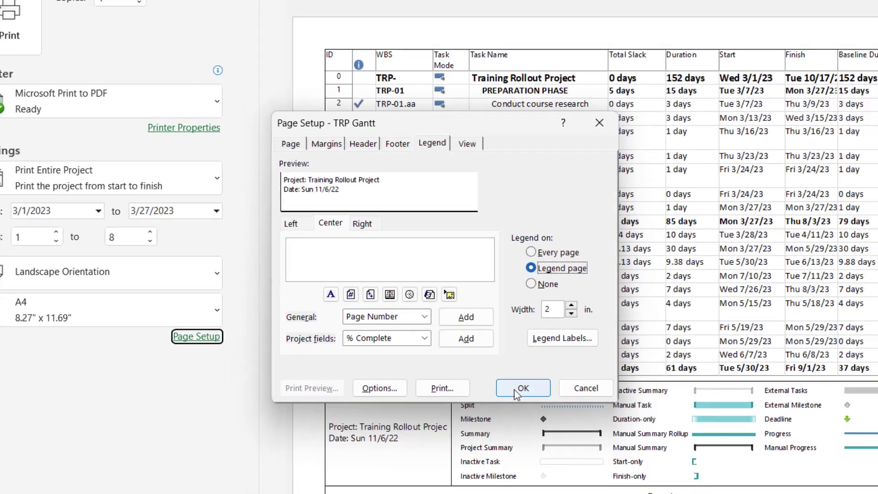
click(517, 389)
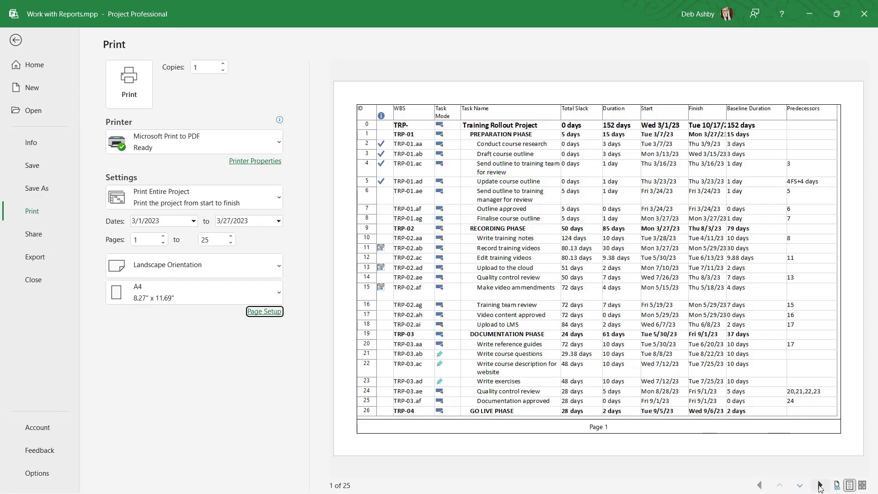
Confirm page 25 holds only the legend, then include Notes in the printout for 26 pages
click(861, 486)
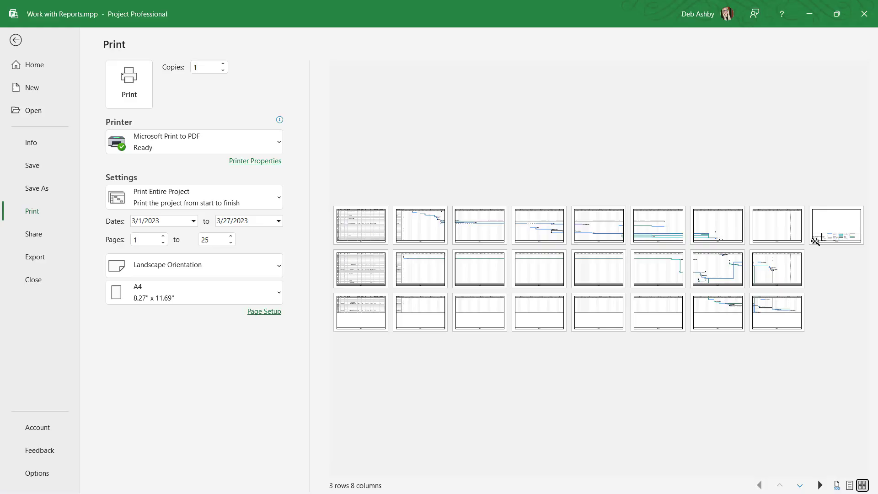
click(834, 226)
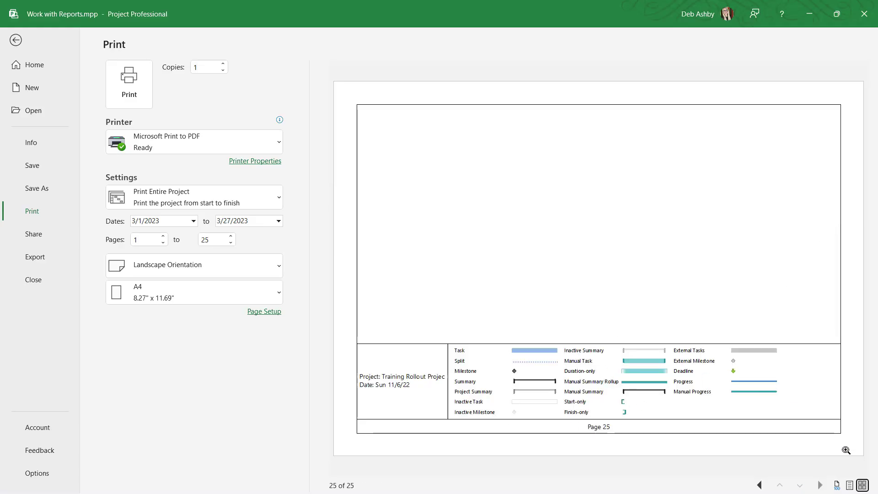
click(849, 486)
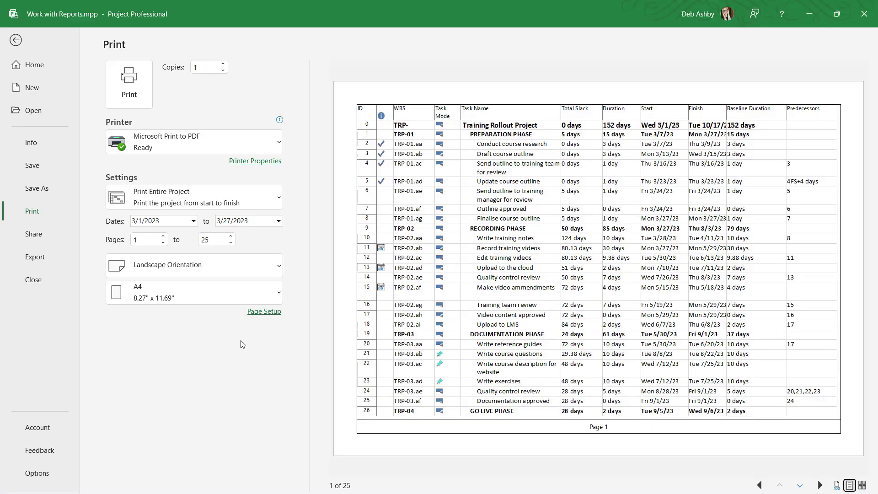
click(279, 197)
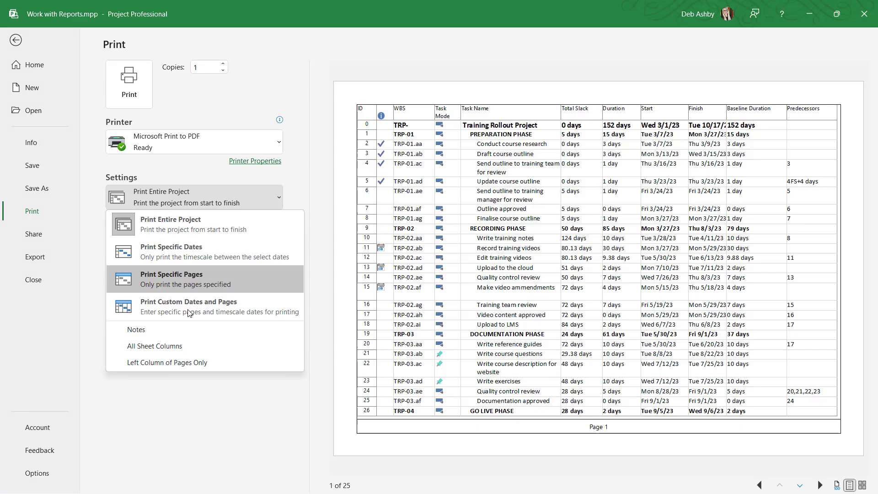
click(144, 331)
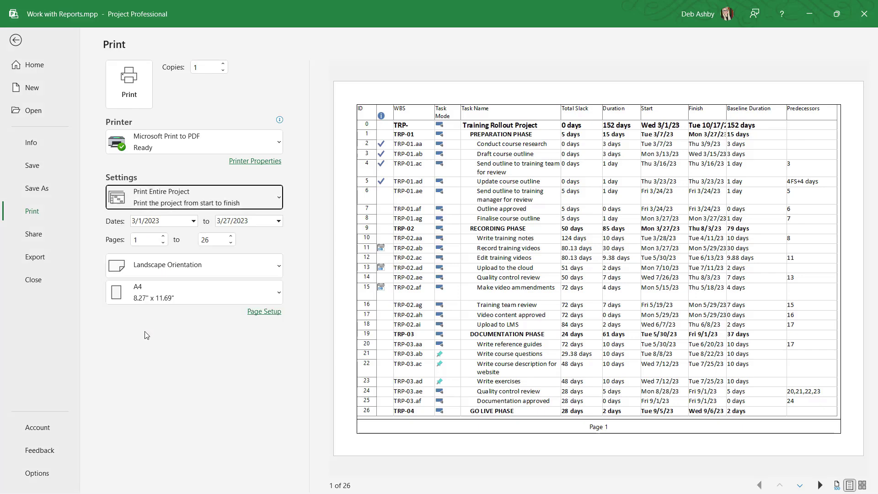